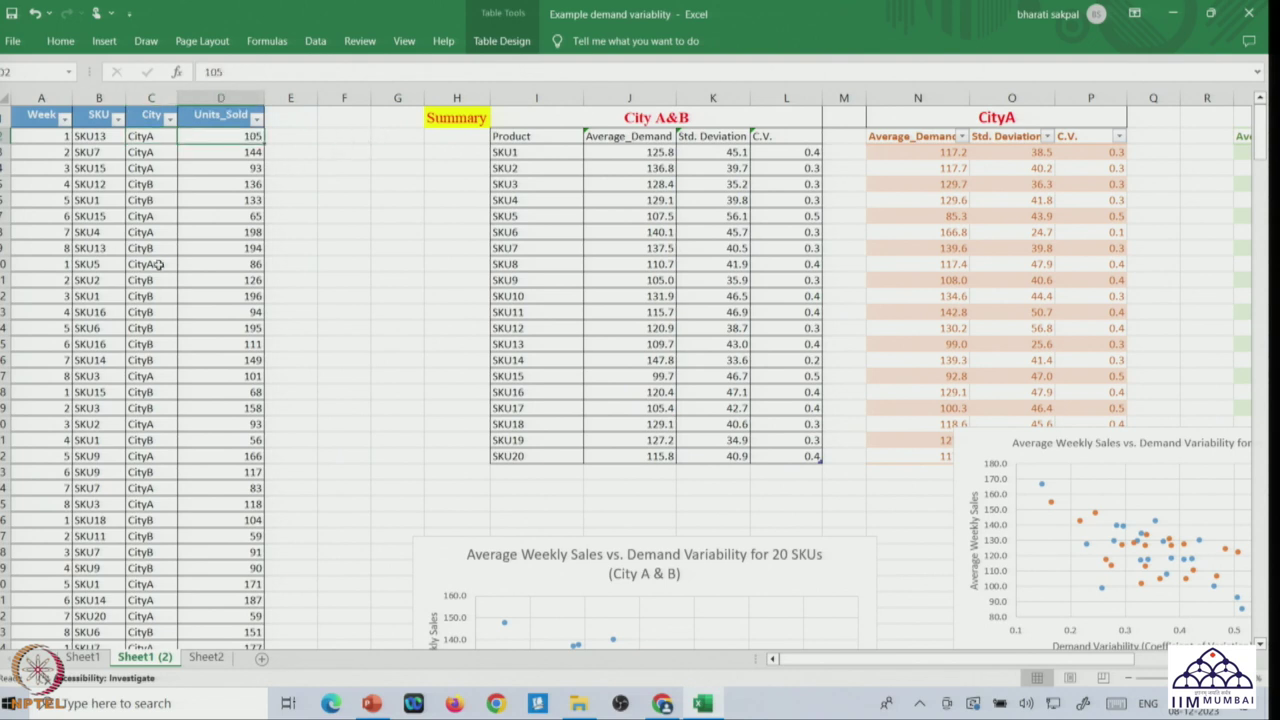
Examine the weekly sales table's Week, SKU, City and Units_Sold records through the last row and back to the beginning.
scroll(73, 202, down, 8)
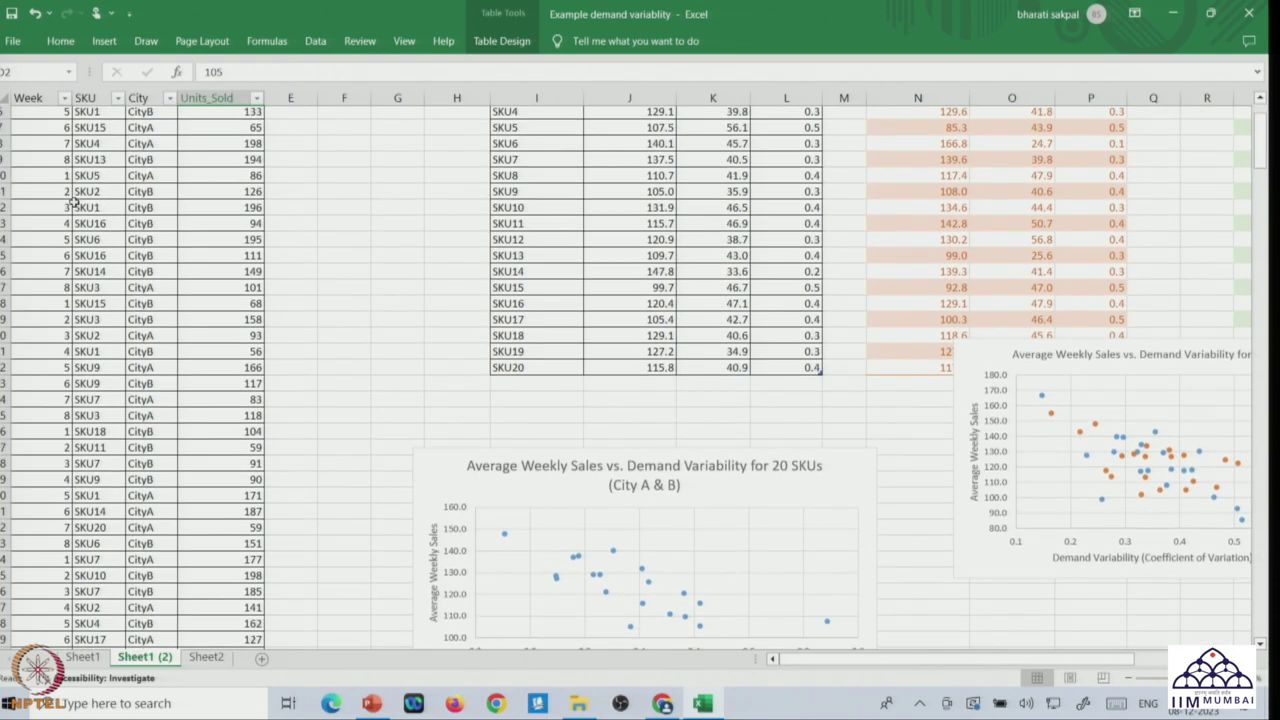
scroll(73, 202, down, 11)
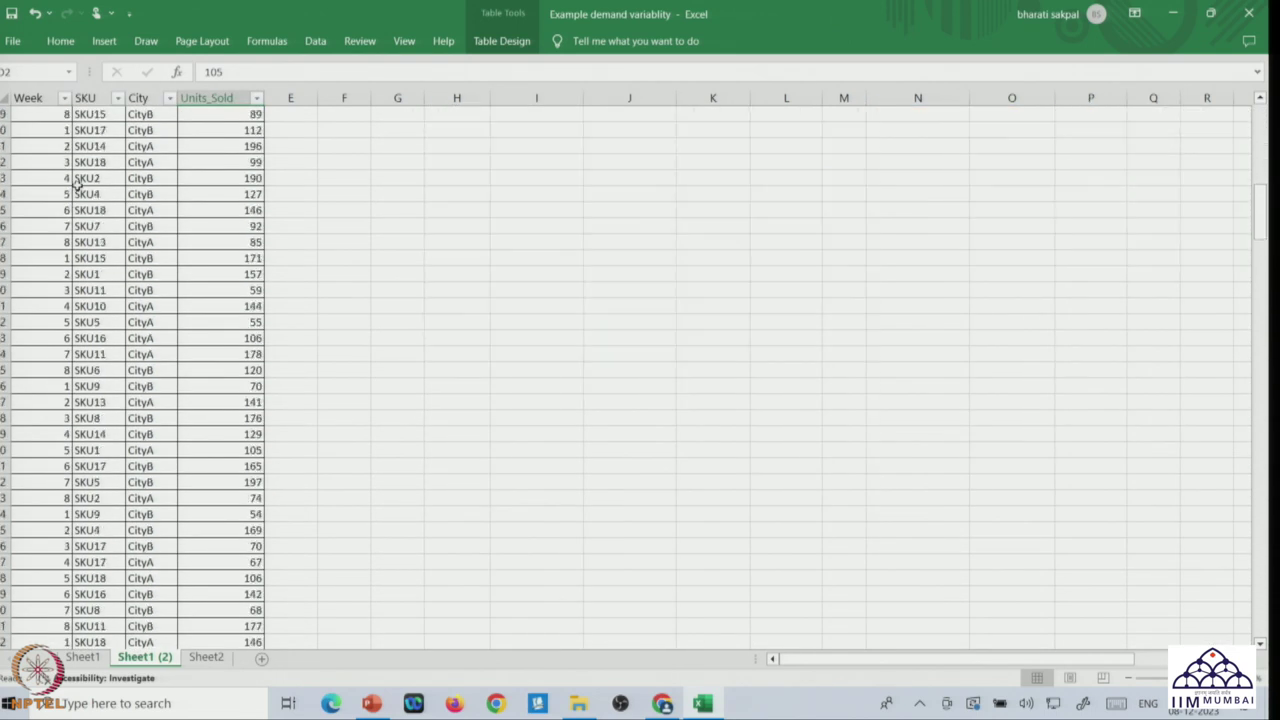
scroll(45, 386, down, 20)
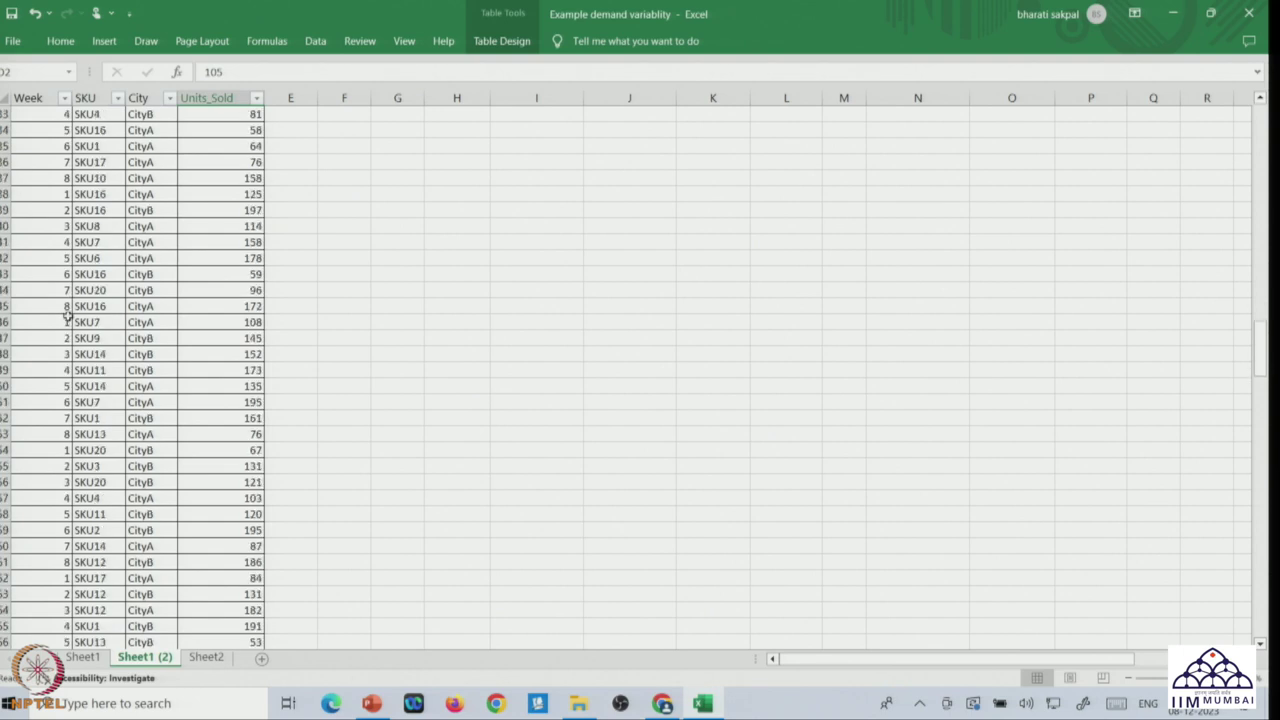
scroll(66, 313, down, 20)
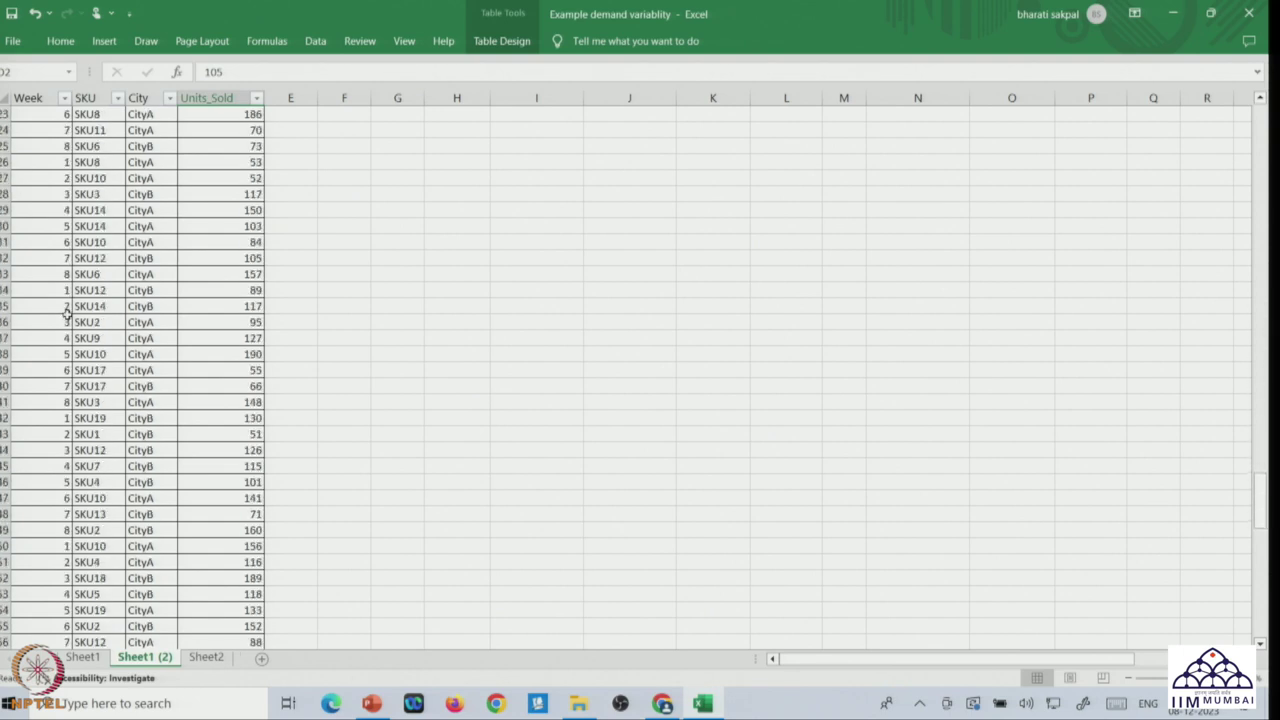
scroll(66, 313, up, 6)
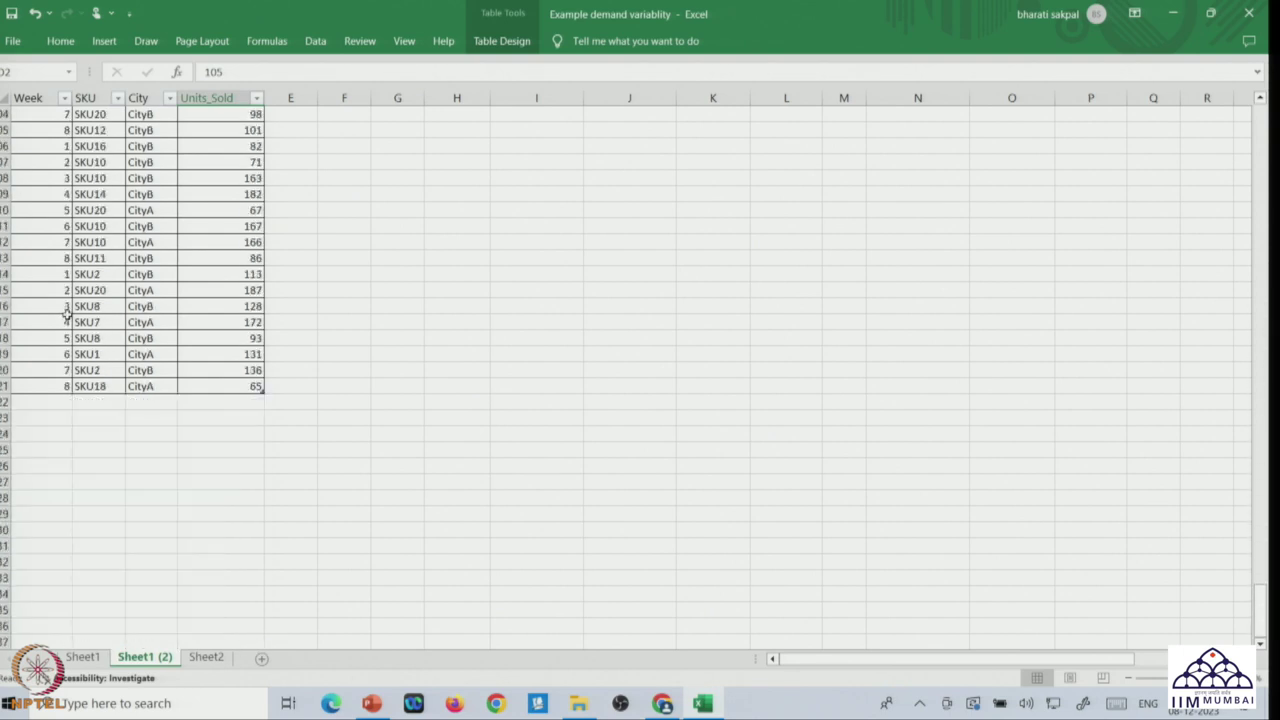
scroll(66, 290, up, 20)
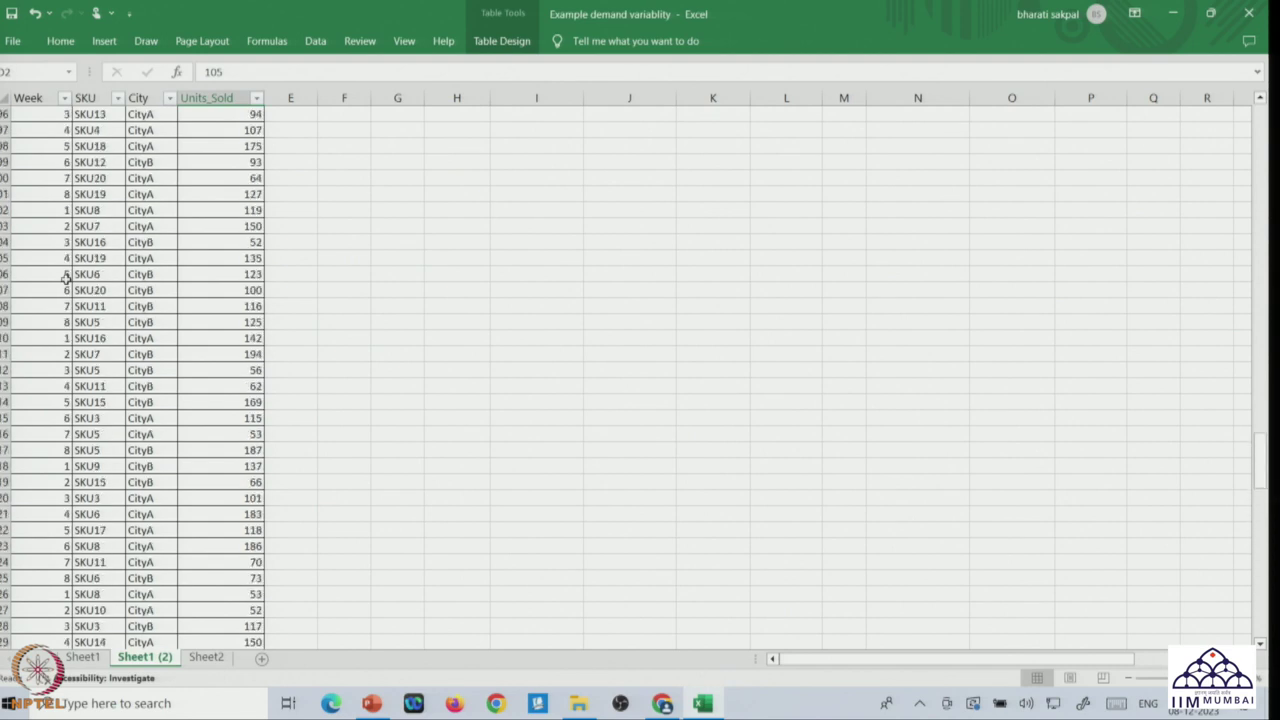
scroll(66, 278, up, 12)
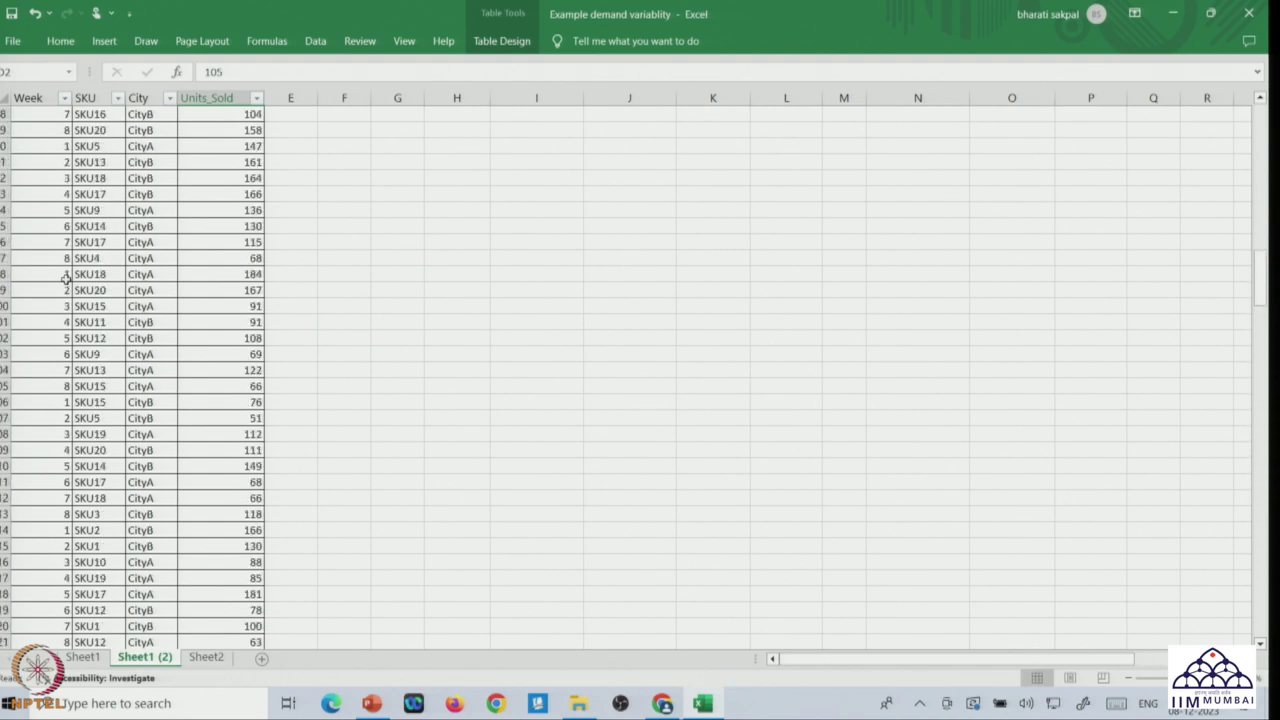
scroll(66, 268, up, 2)
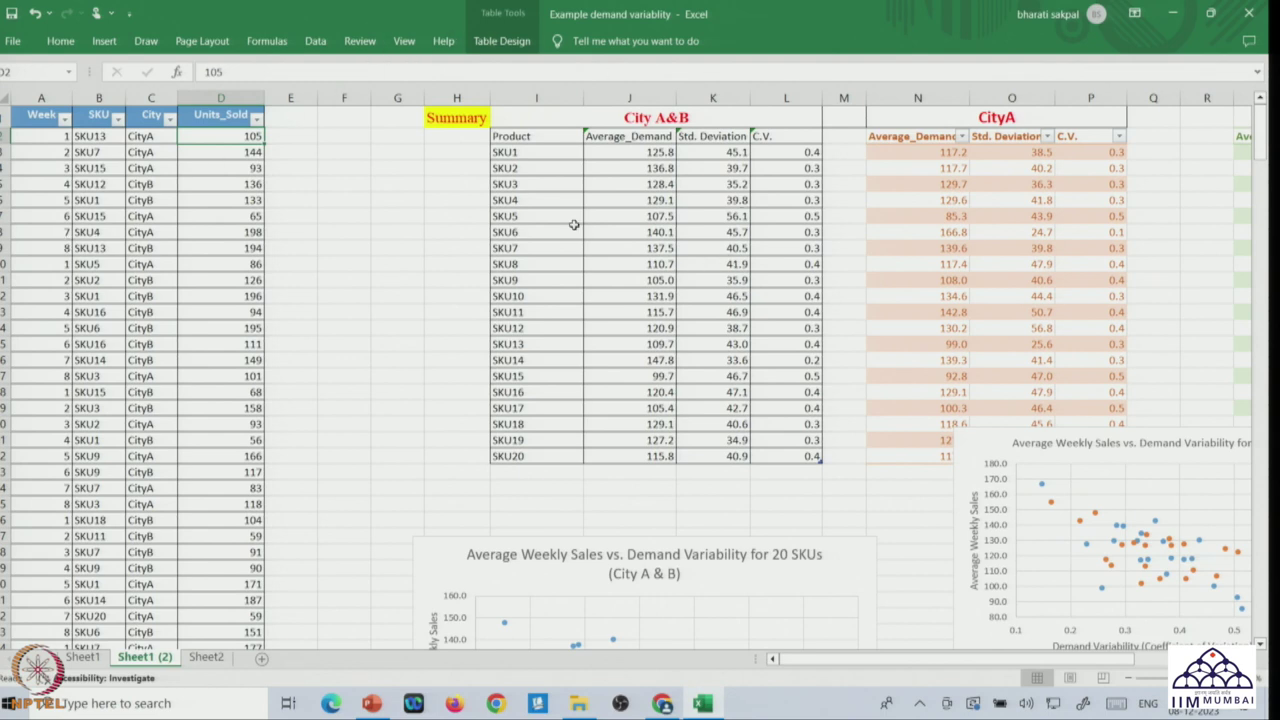
Inspect the standard deviation and average demand formulas for SKU1 in the City A&B summary.
click(522, 150)
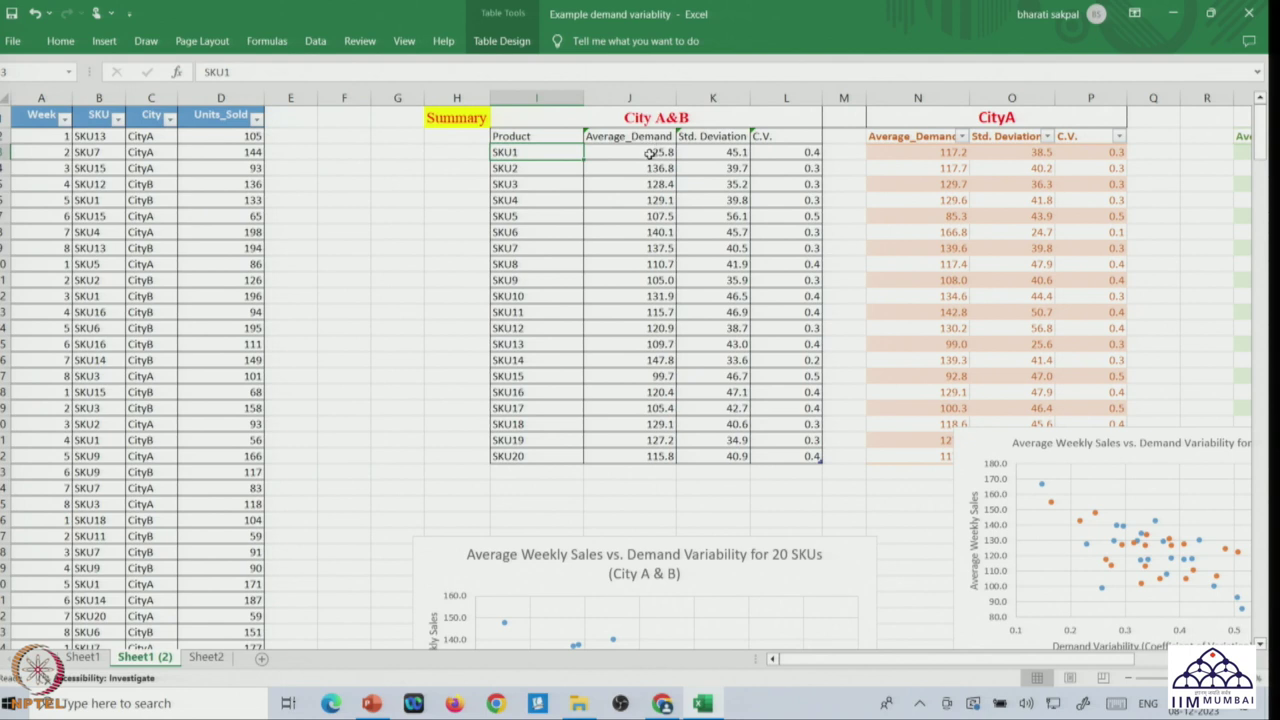
click(732, 152)
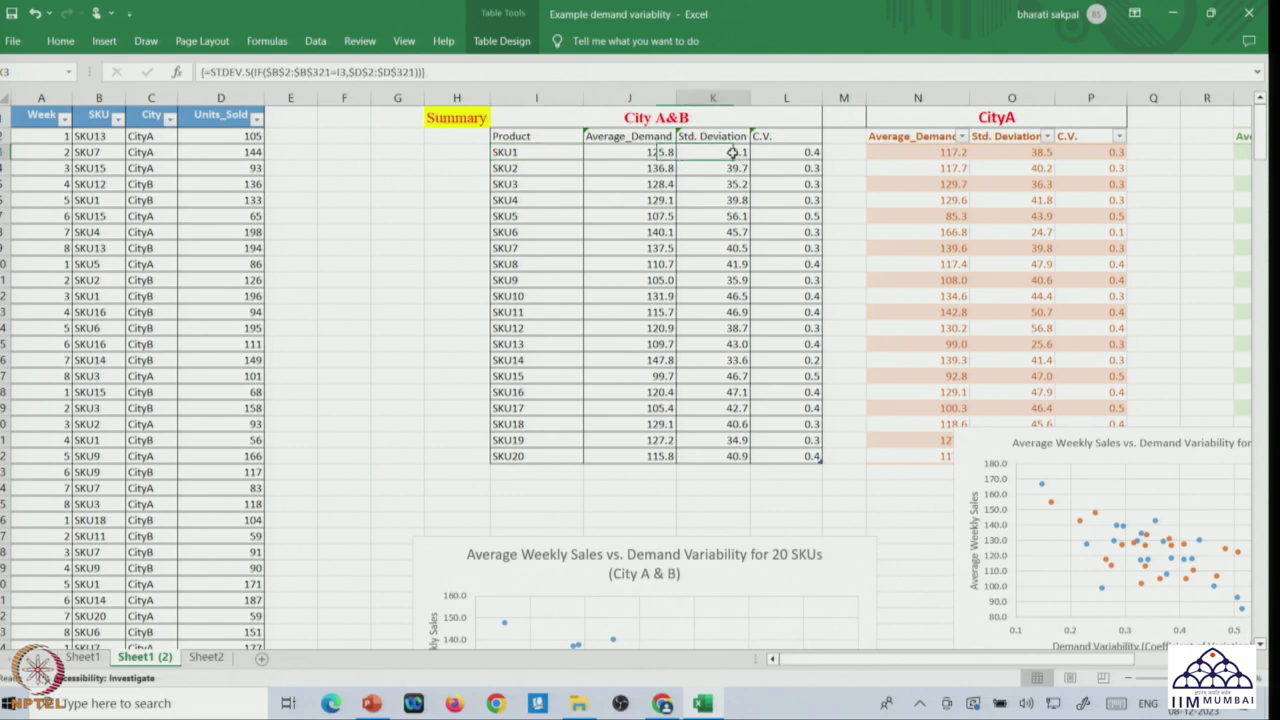
click(634, 154)
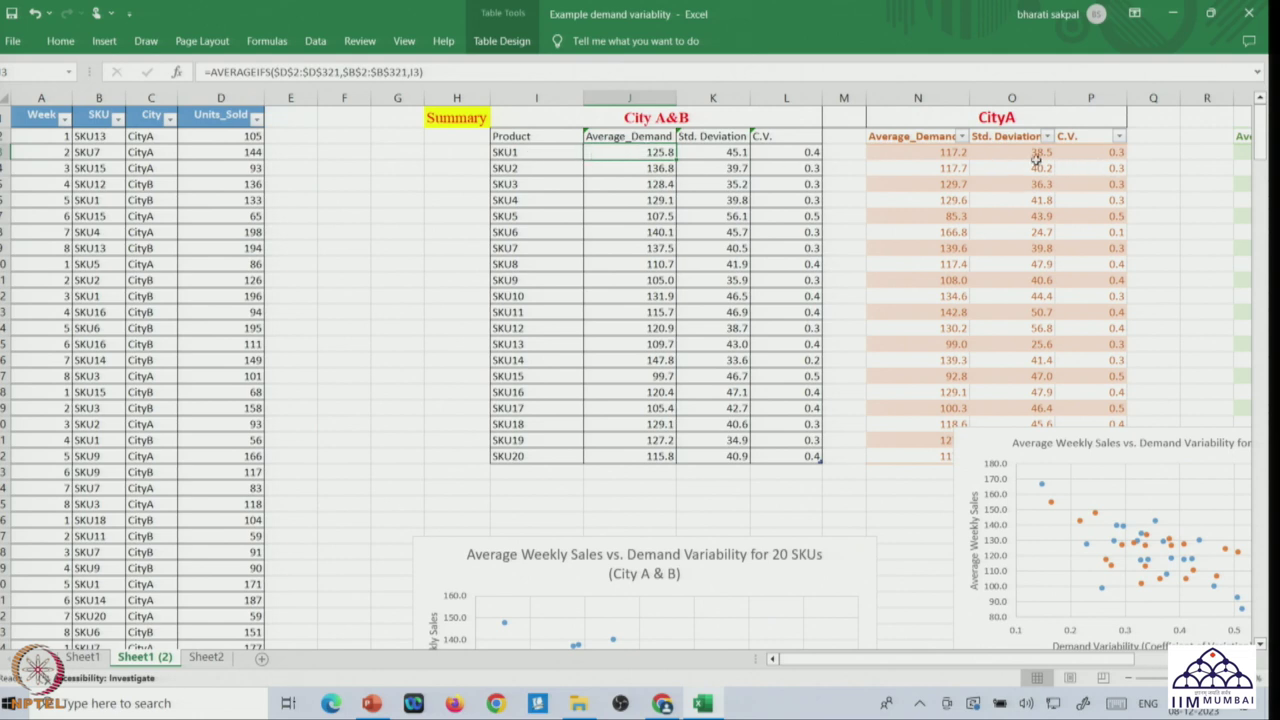
Inspect the CityA formulas for SKU1's average demand, standard deviation and C.V., comparing them with its City A&B row.
click(1023, 152)
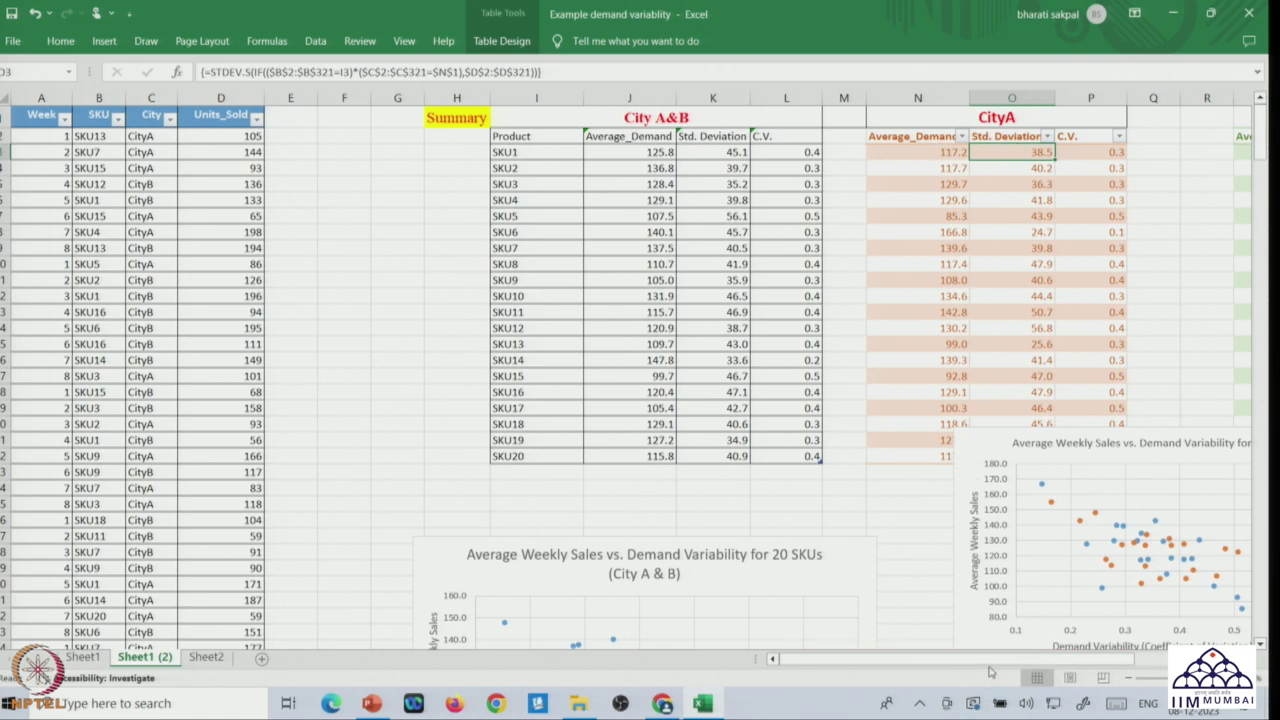
drag(978, 659, 1040, 655)
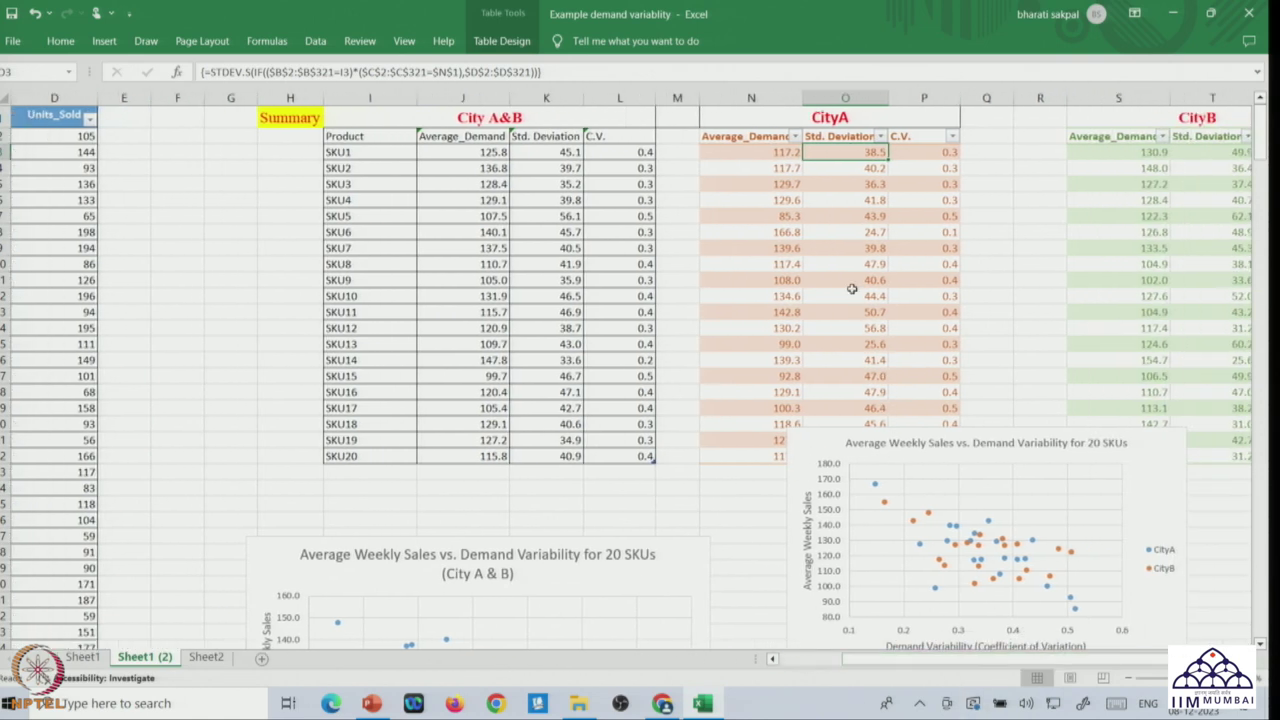
click(760, 157)
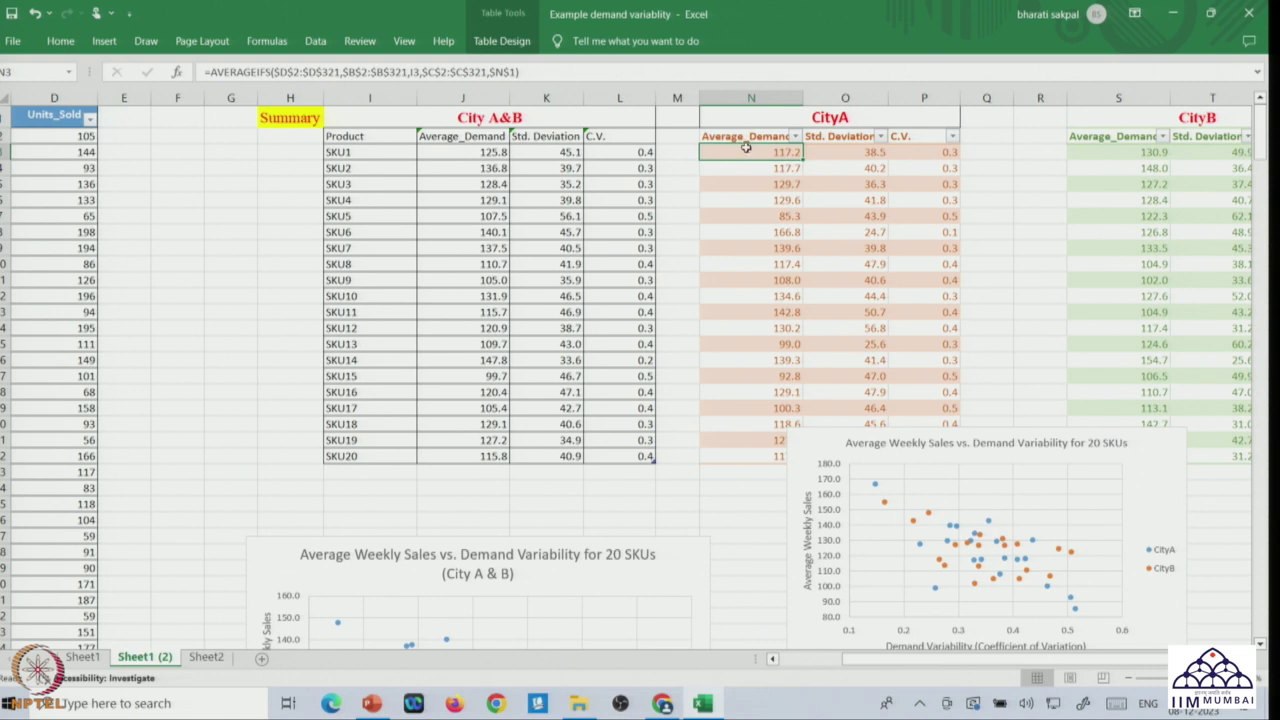
click(841, 151)
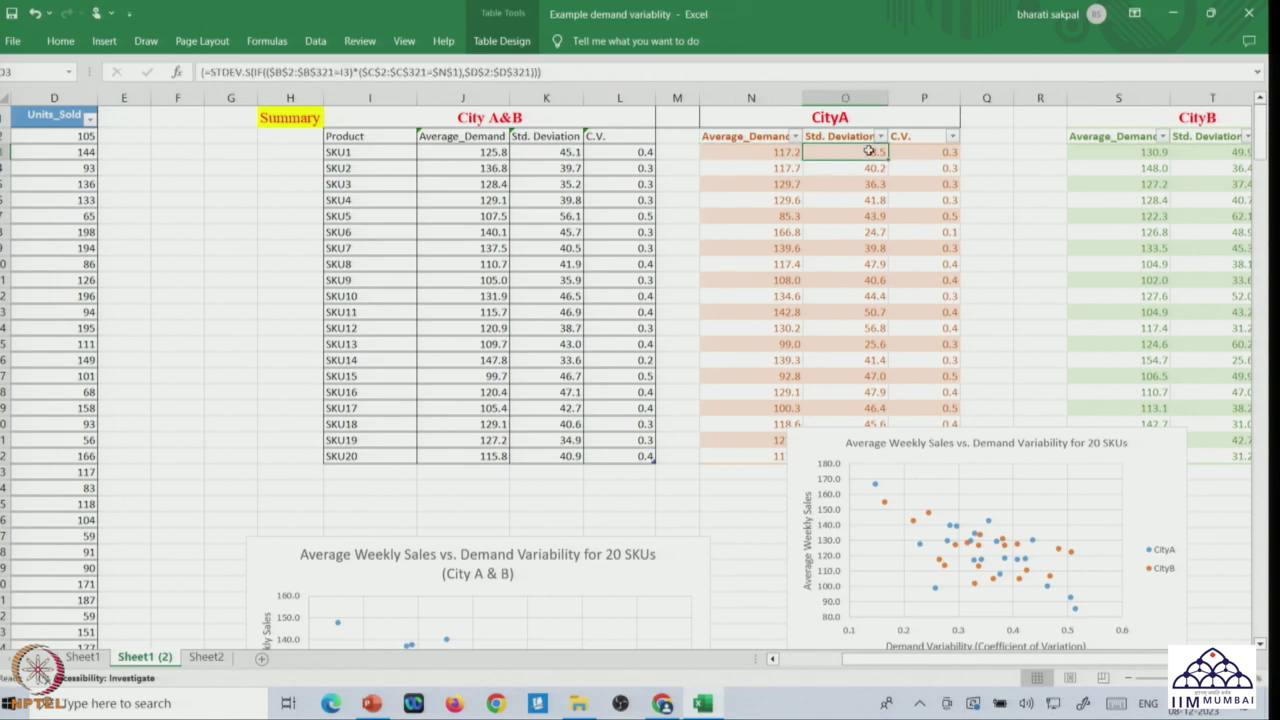
click(778, 153)
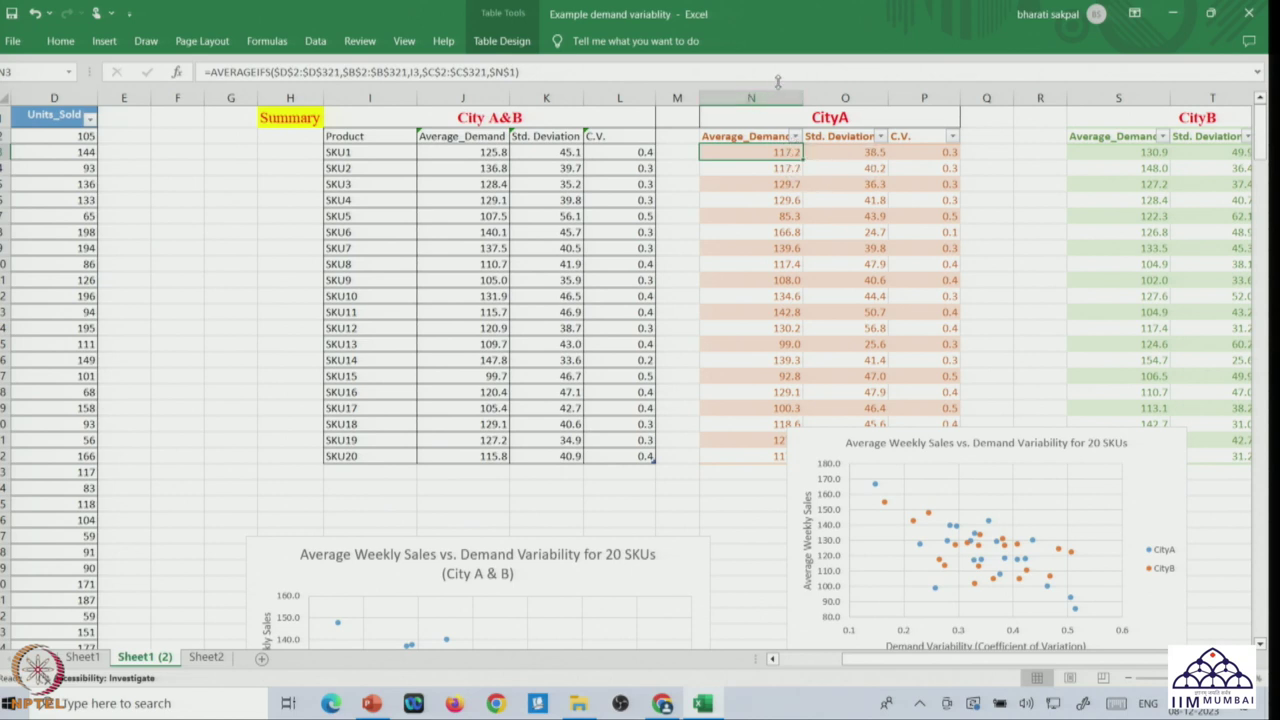
click(832, 158)
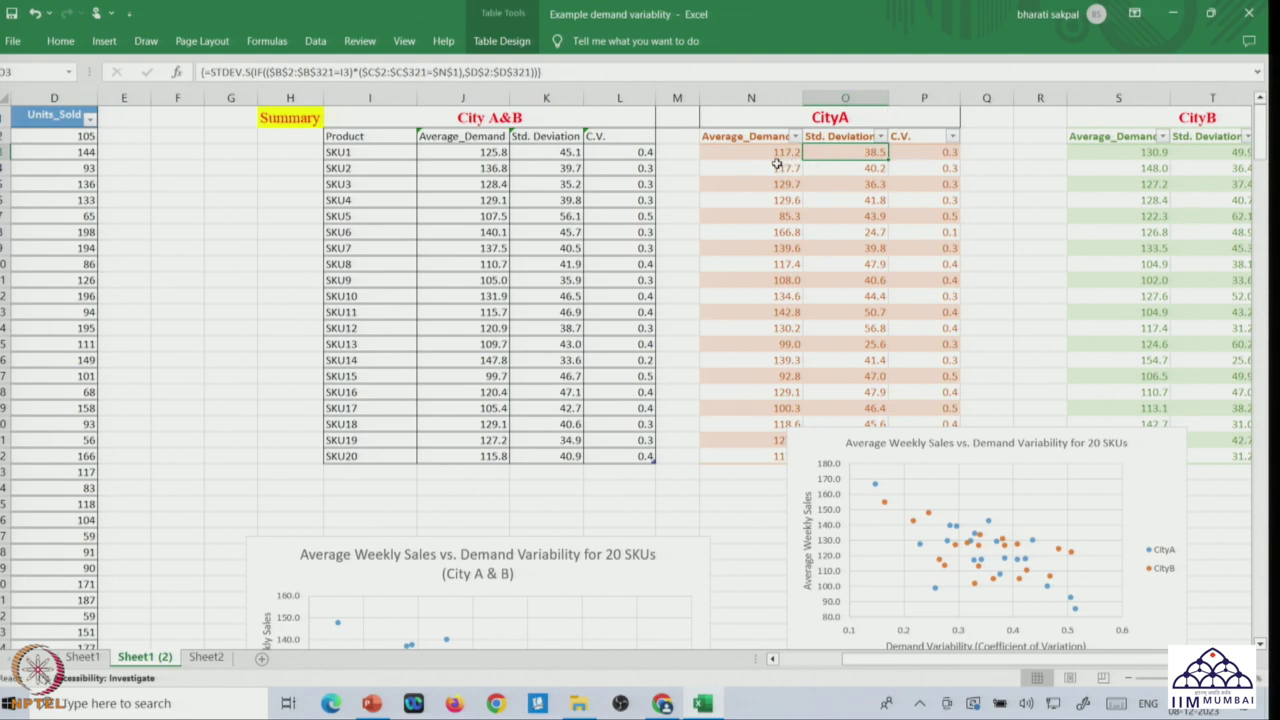
drag(330, 152, 640, 154)
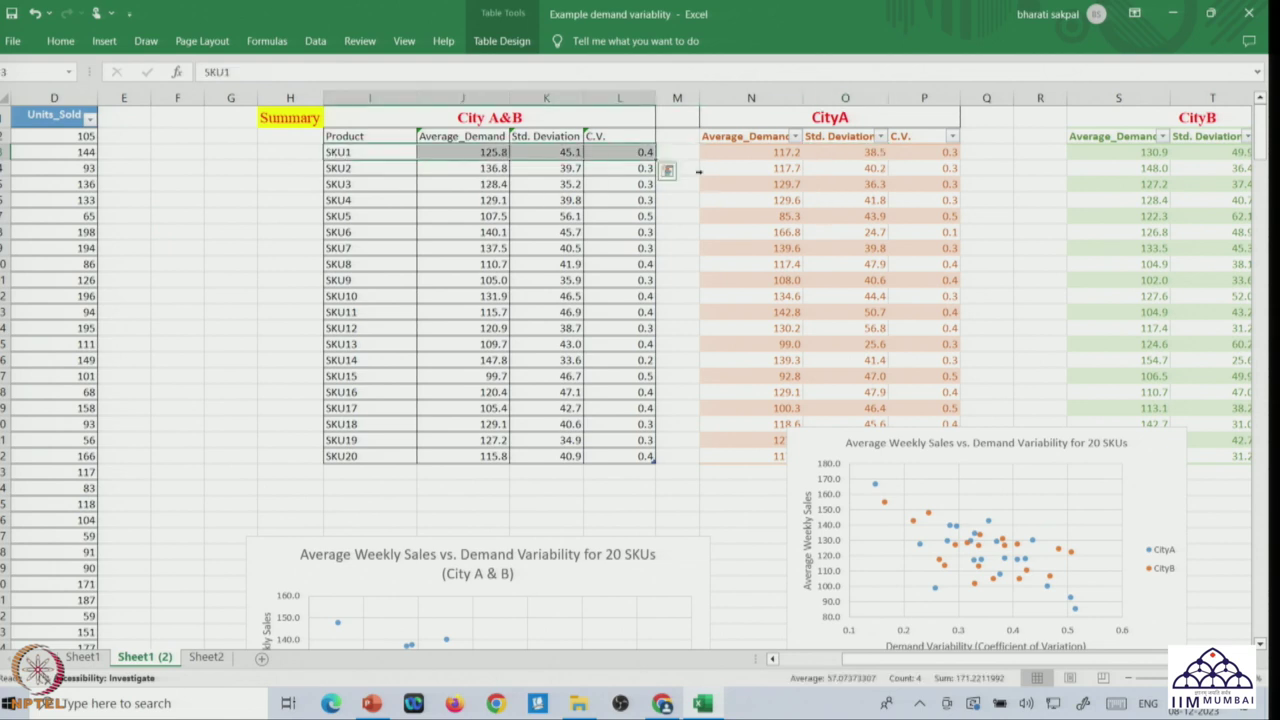
click(925, 156)
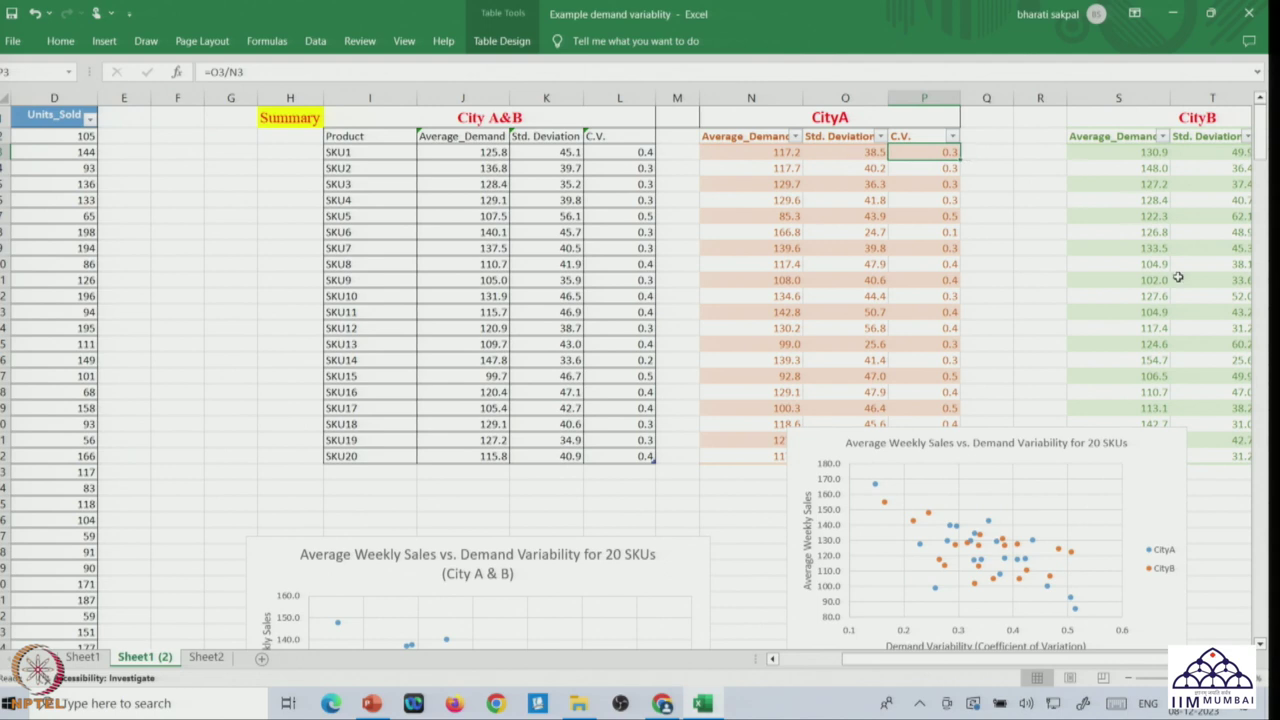
Inspect the average demand, standard deviation and C.V. formulas for SKU1 in the CityB summary.
scroll(1122, 660, right, 2)
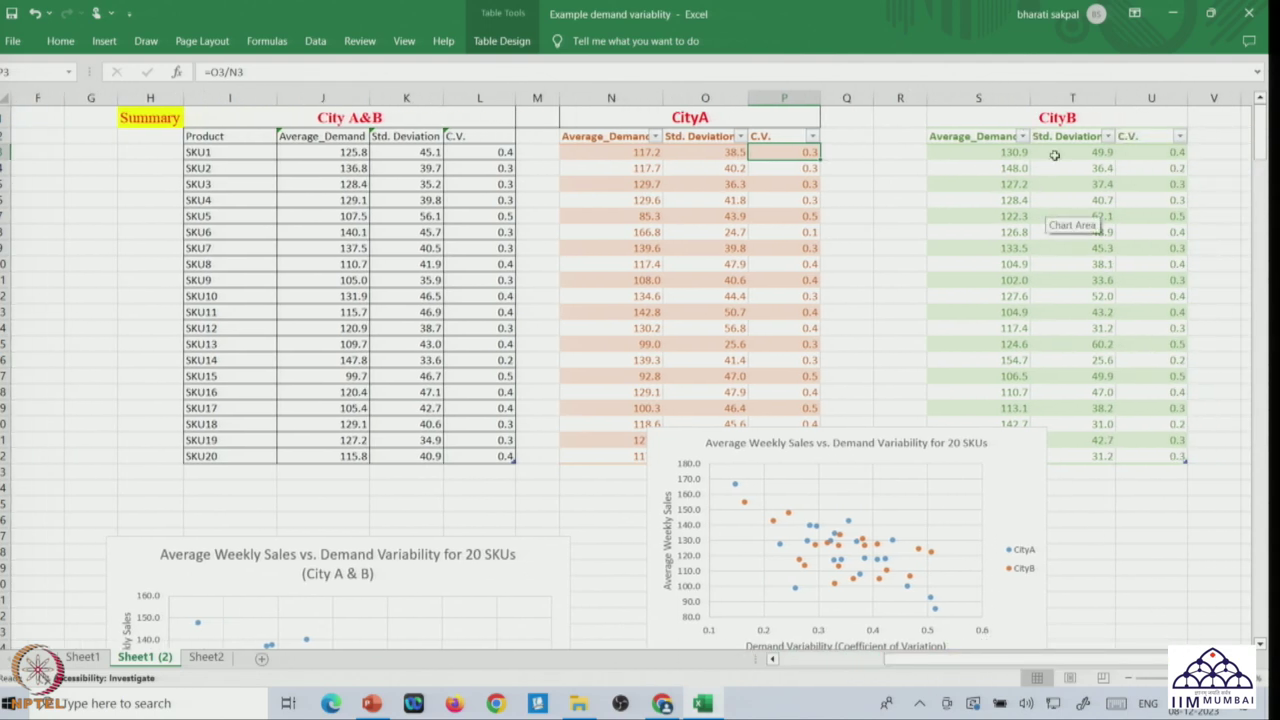
click(1015, 149)
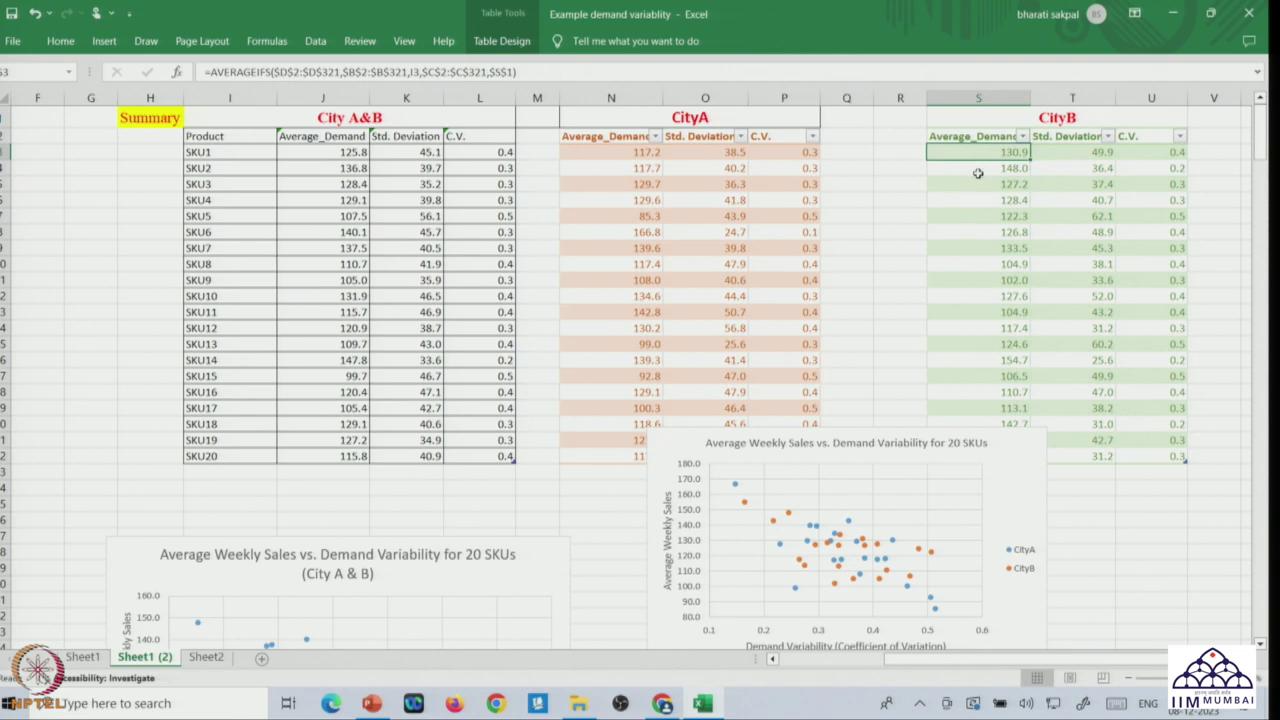
click(1063, 153)
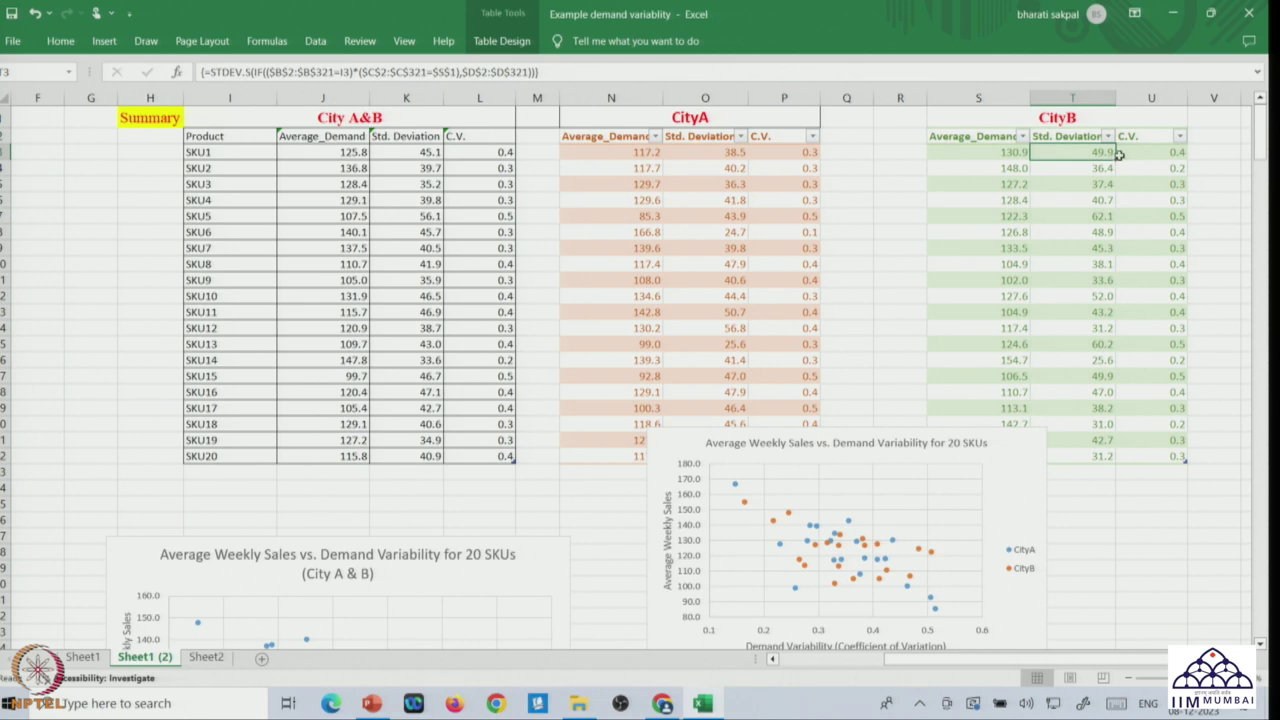
click(1170, 151)
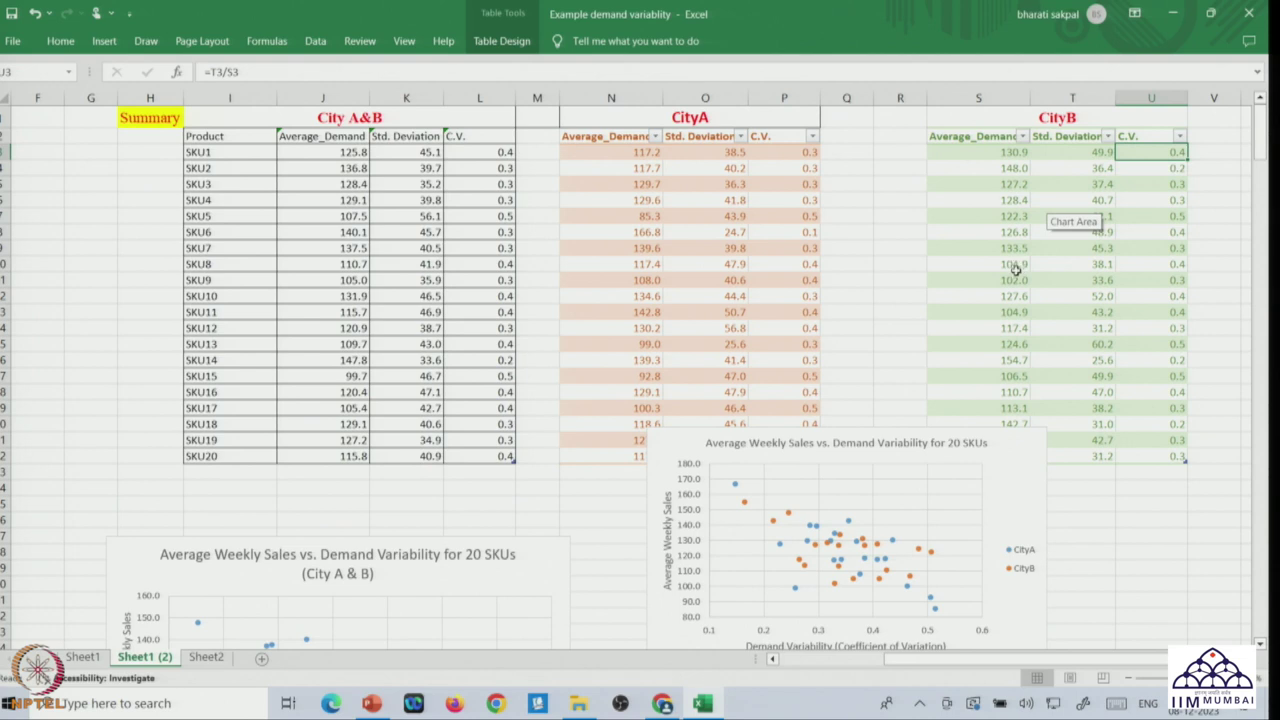
Examine the scatter chart comparing average weekly sales with demand variability for CityA and CityB, and select it.
scroll(1015, 270, down, 1)
scroll(1015, 270, down, 1)
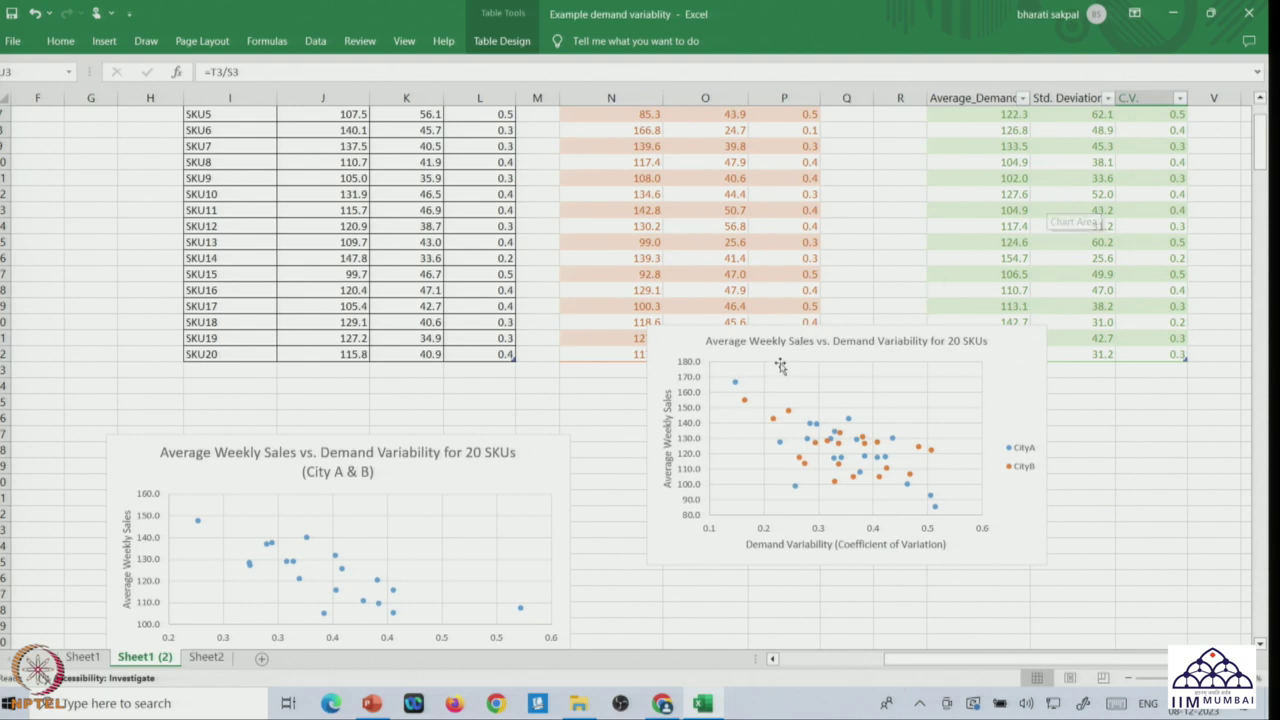
click(1009, 424)
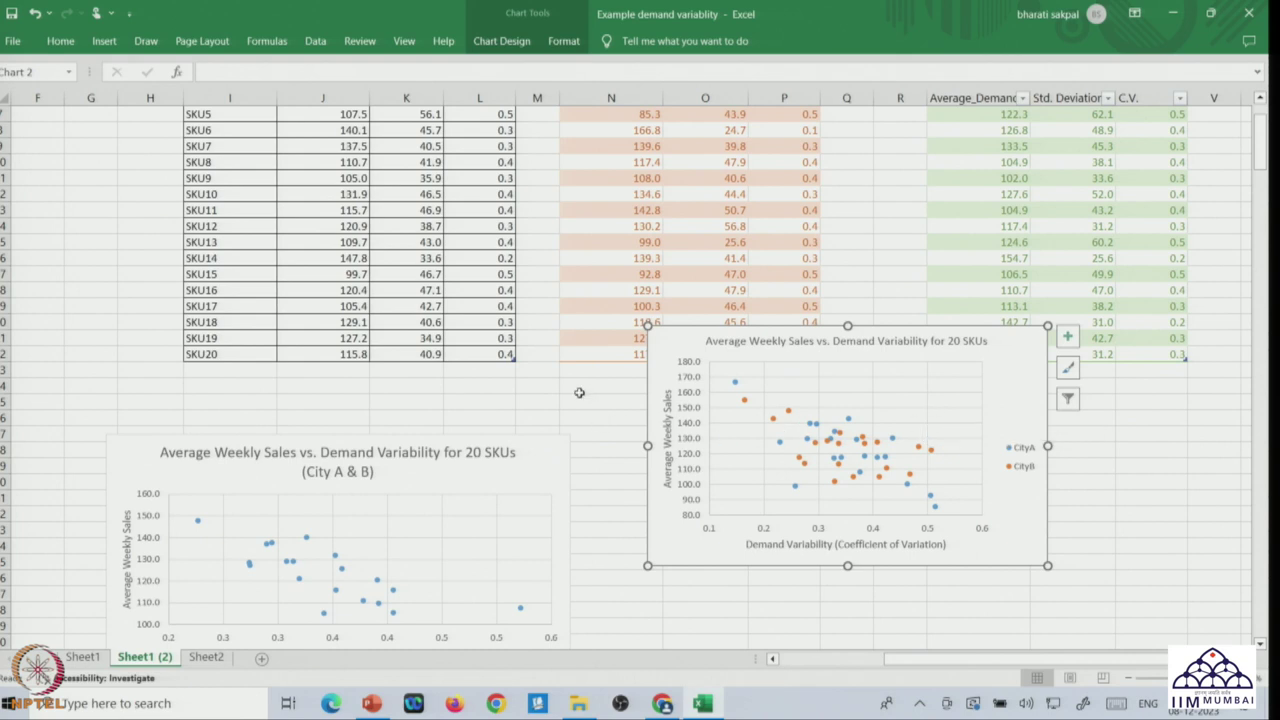
Highlight the whole City A&B summary table from its heading through the SKU20 row, and clear the selection.
scroll(579, 385, up, 2)
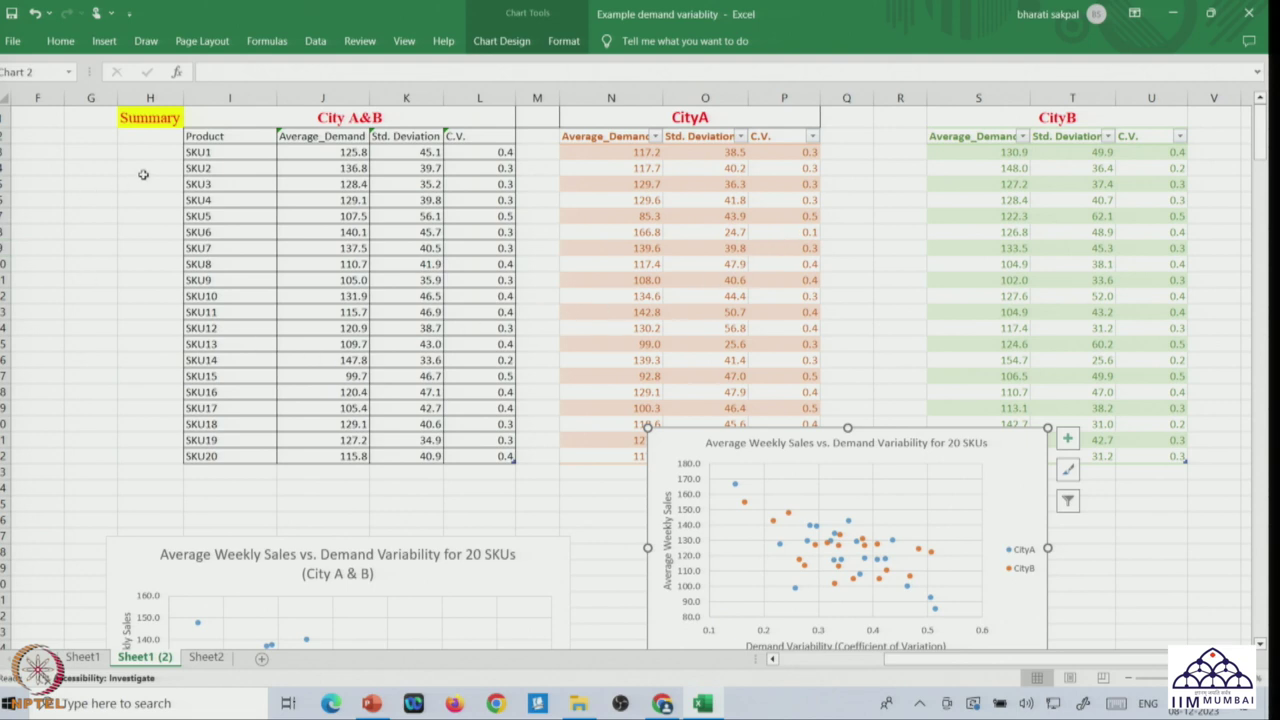
click(287, 98)
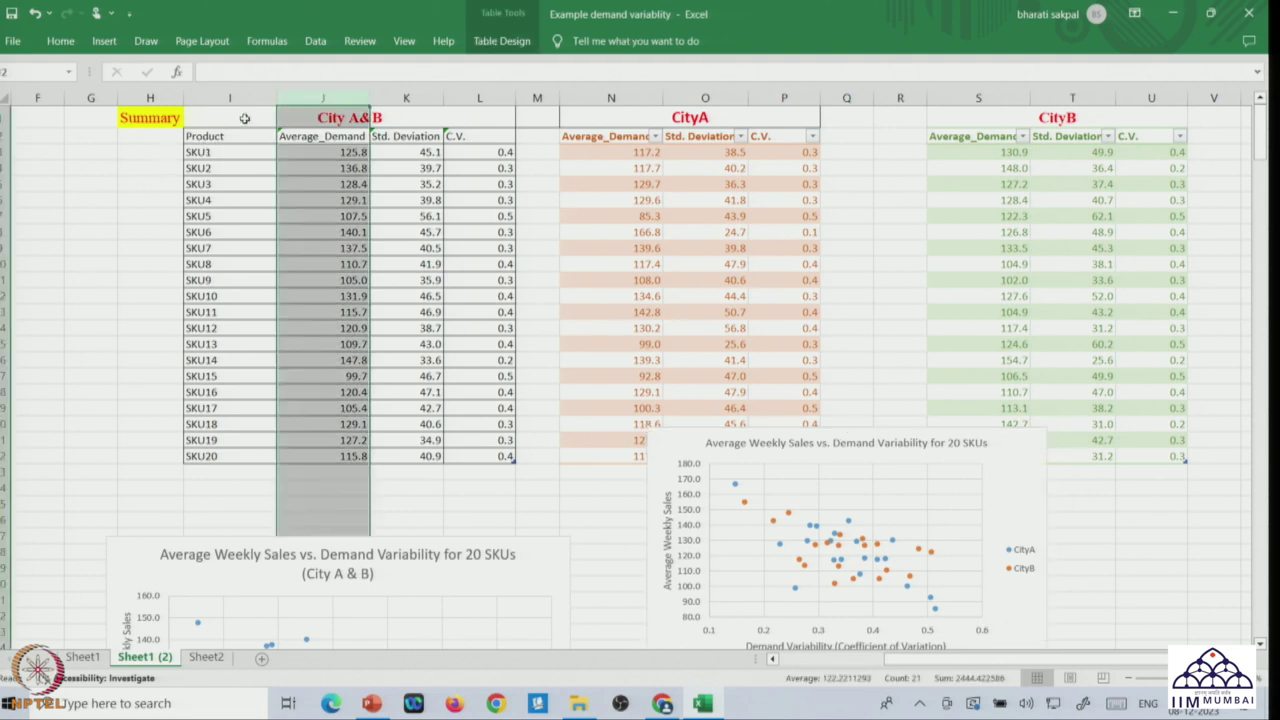
click(240, 118)
drag(233, 115, 362, 458)
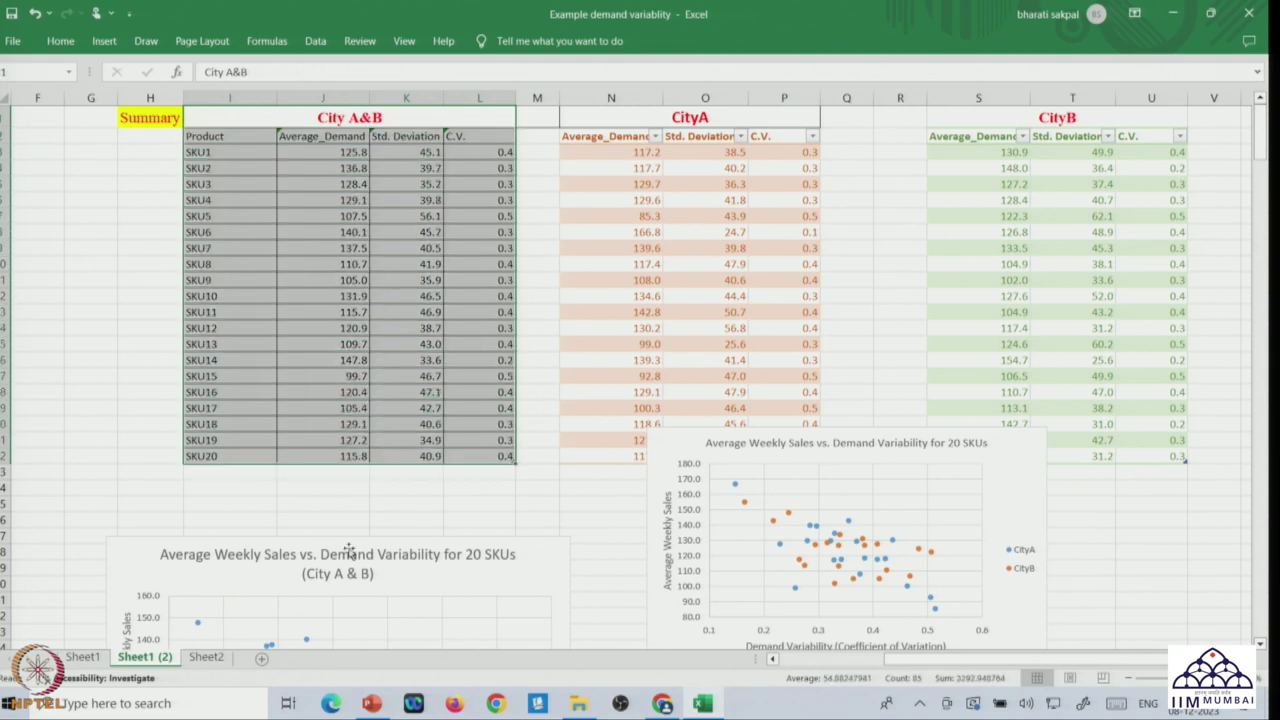
click(340, 520)
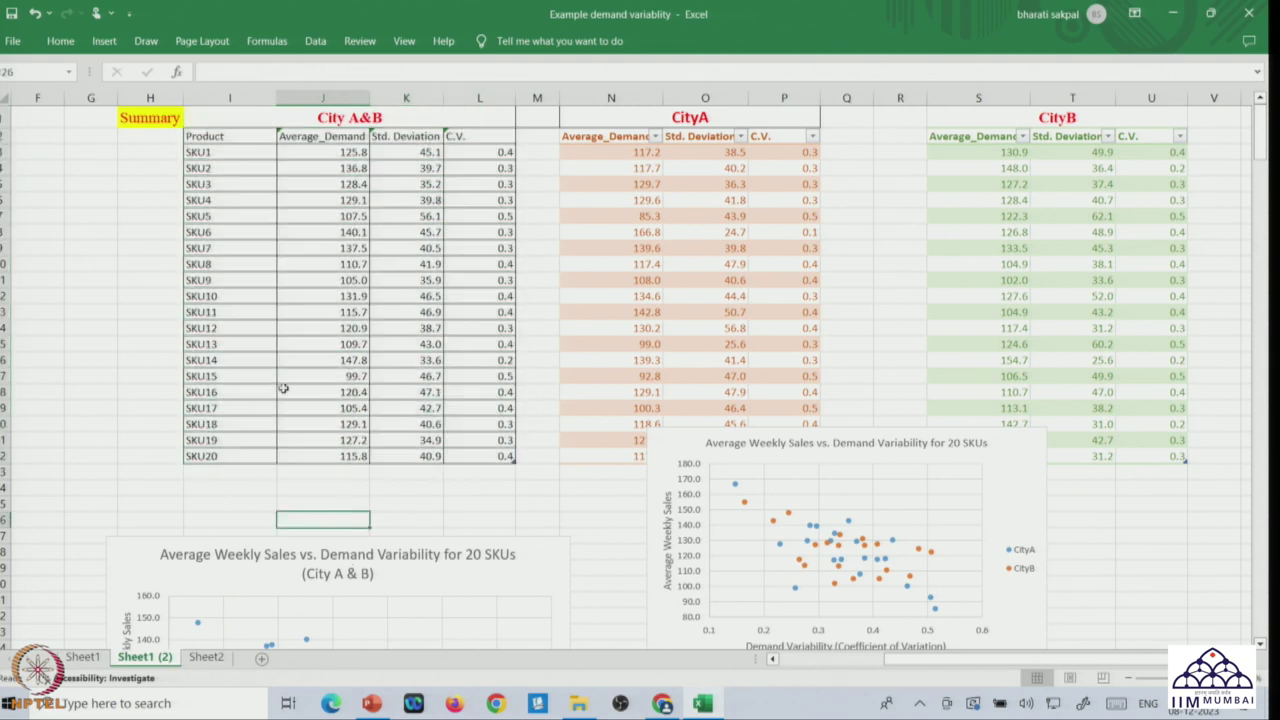
Review how the City A&B summary calculates SKU1's average demand, standard deviation and C.V.
click(311, 152)
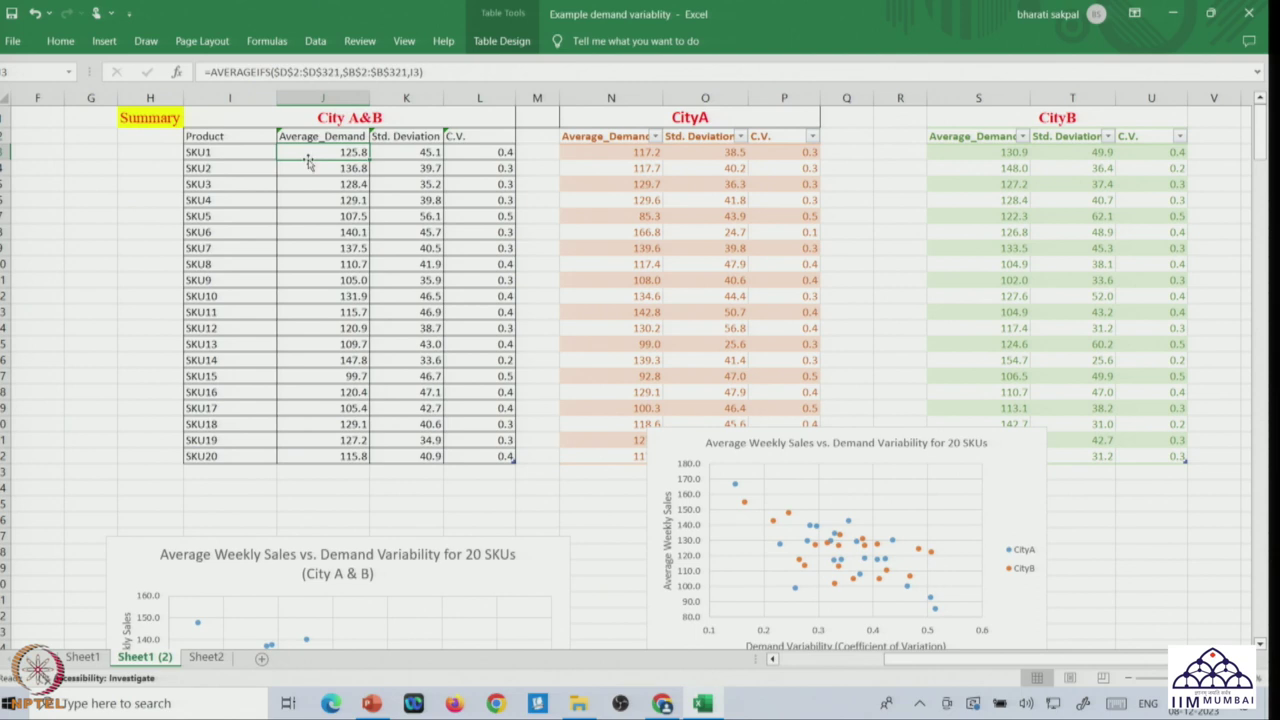
click(413, 157)
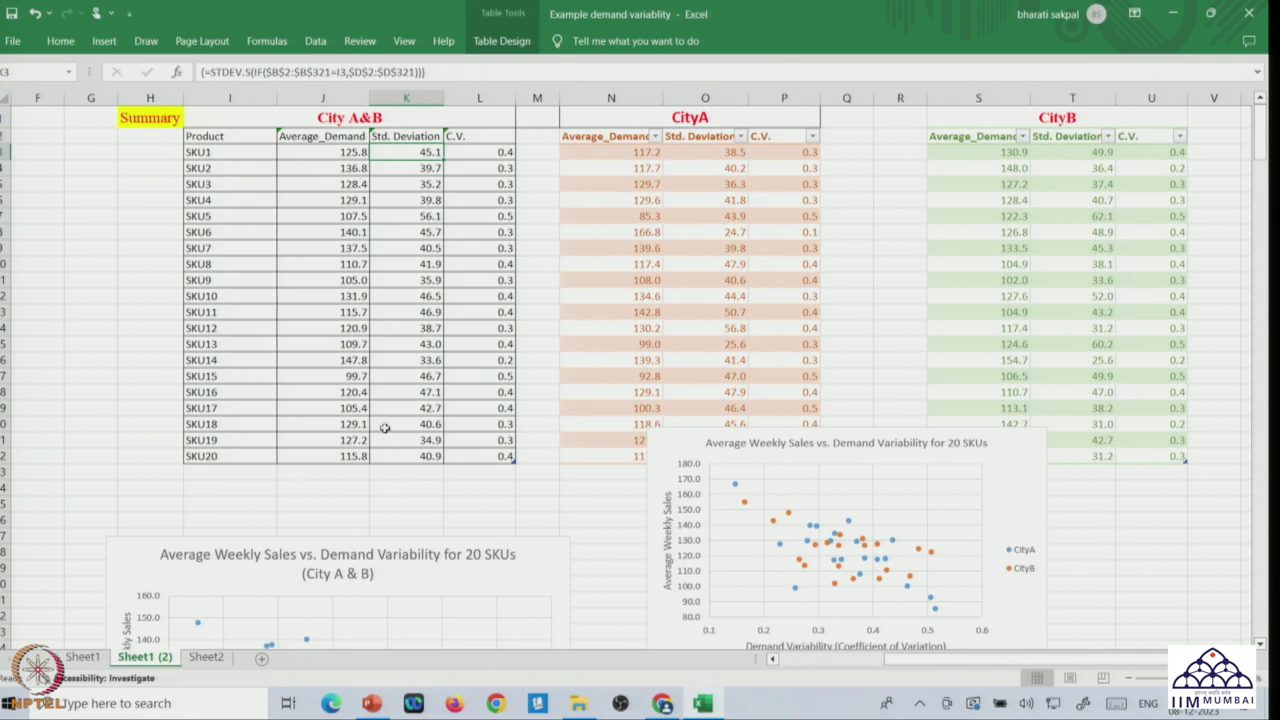
click(479, 151)
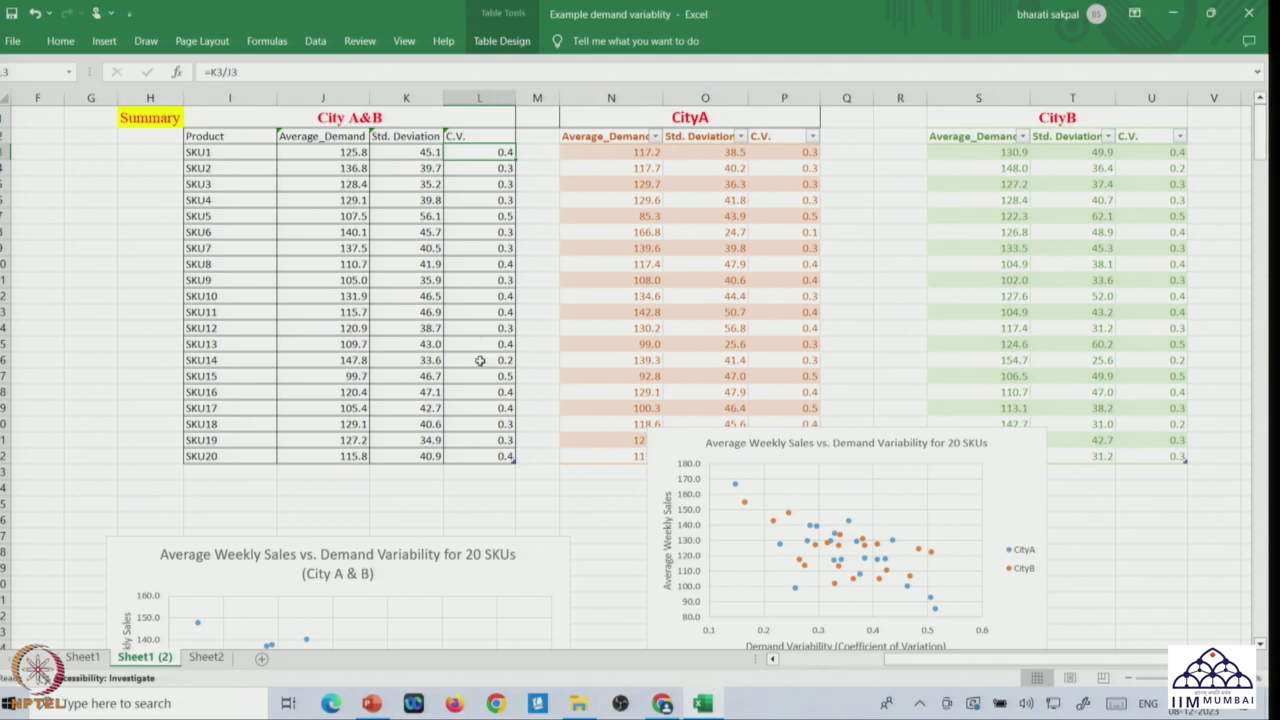
Enlarge the City A & B scatter chart of average weekly sales against demand variability and examine its most variable SKU.
scroll(471, 394, down, 4)
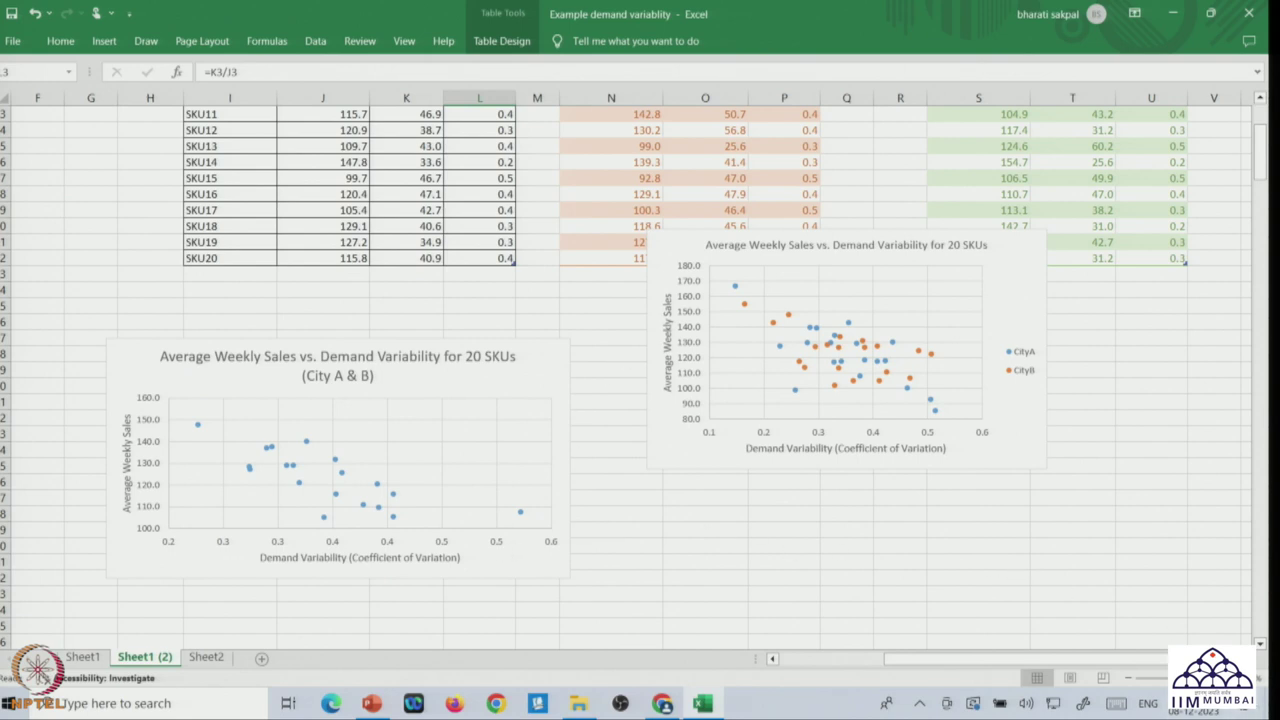
ctrl+scroll(957, 567, up, 1)
ctrl+scroll(553, 493, up, 1)
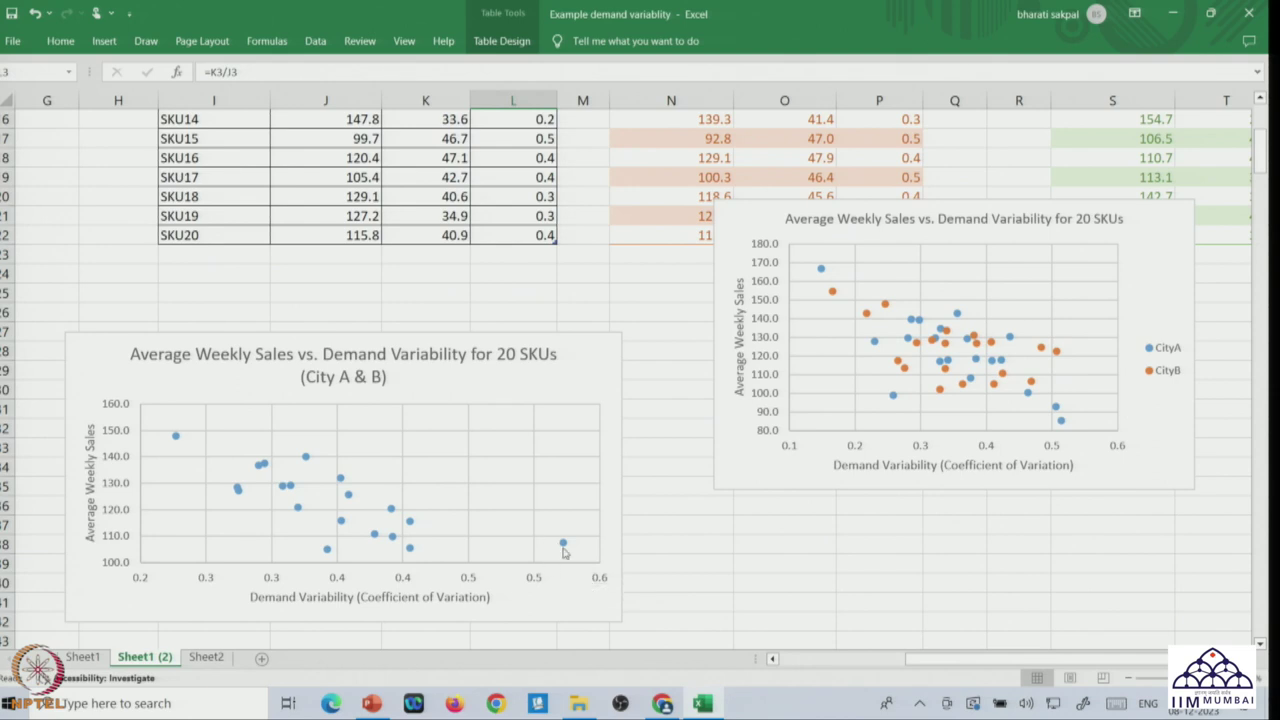
mouse_move(563, 549)
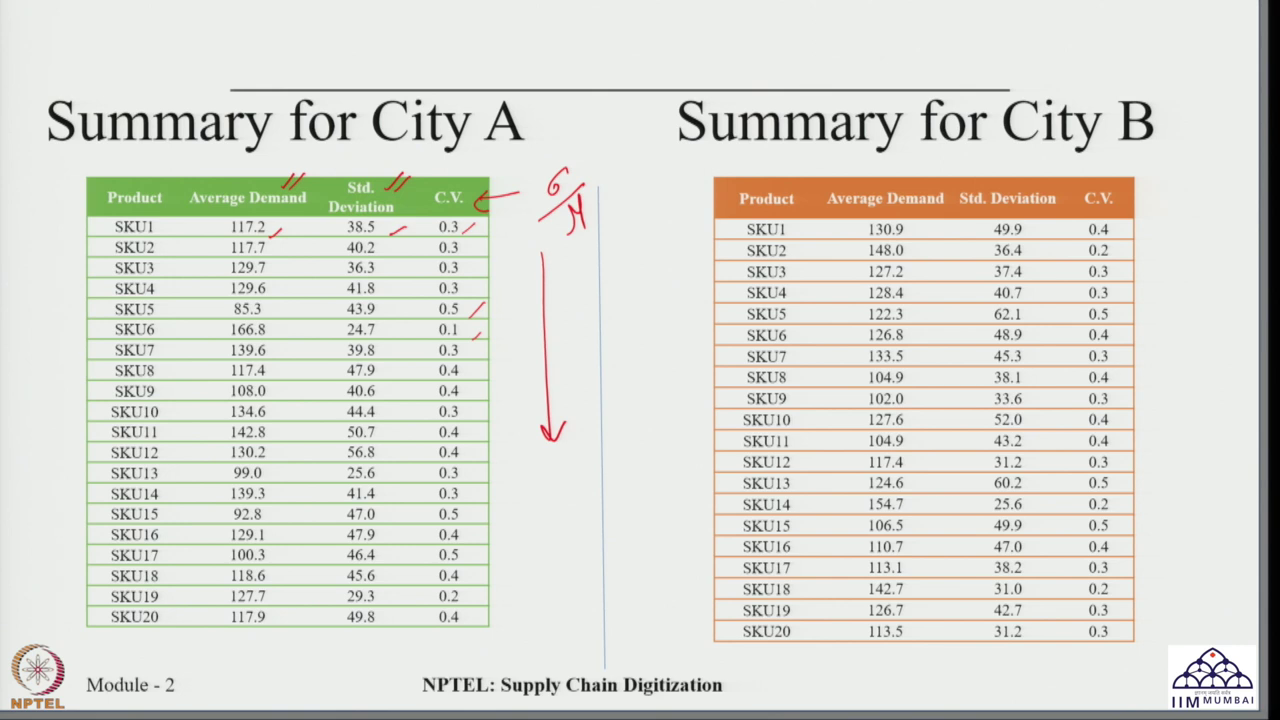
key(Right)
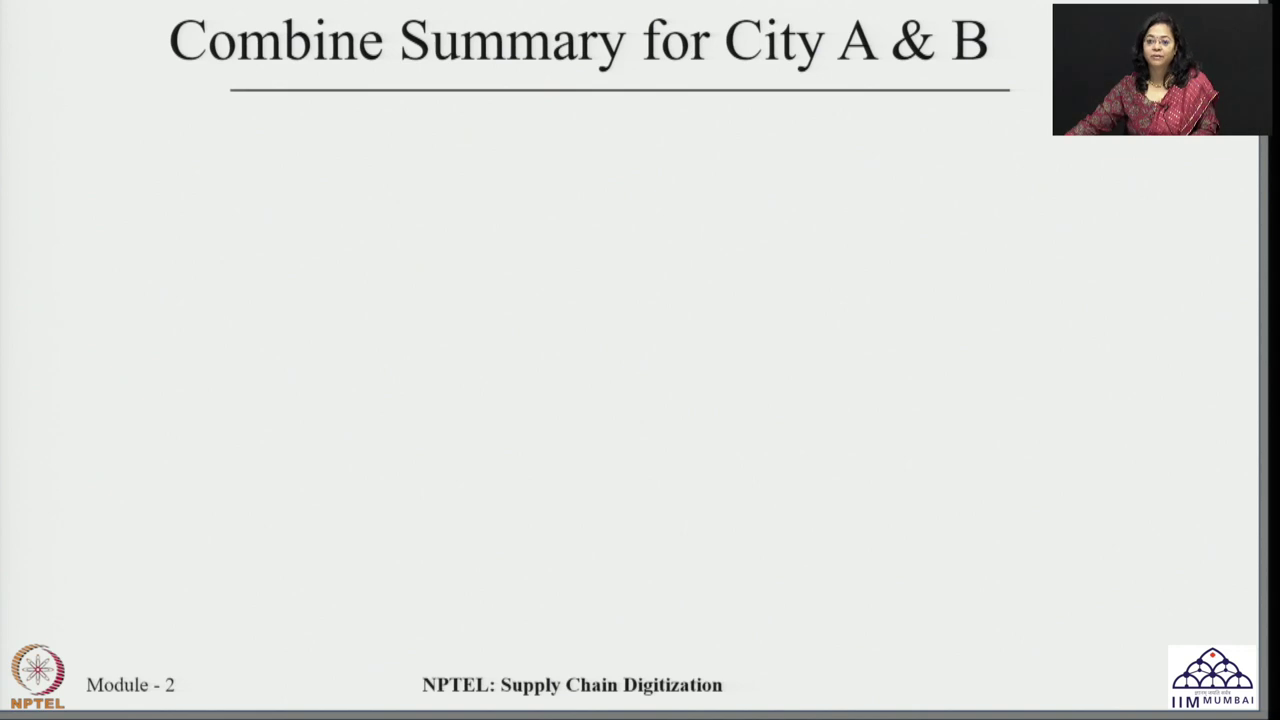
key(Right)
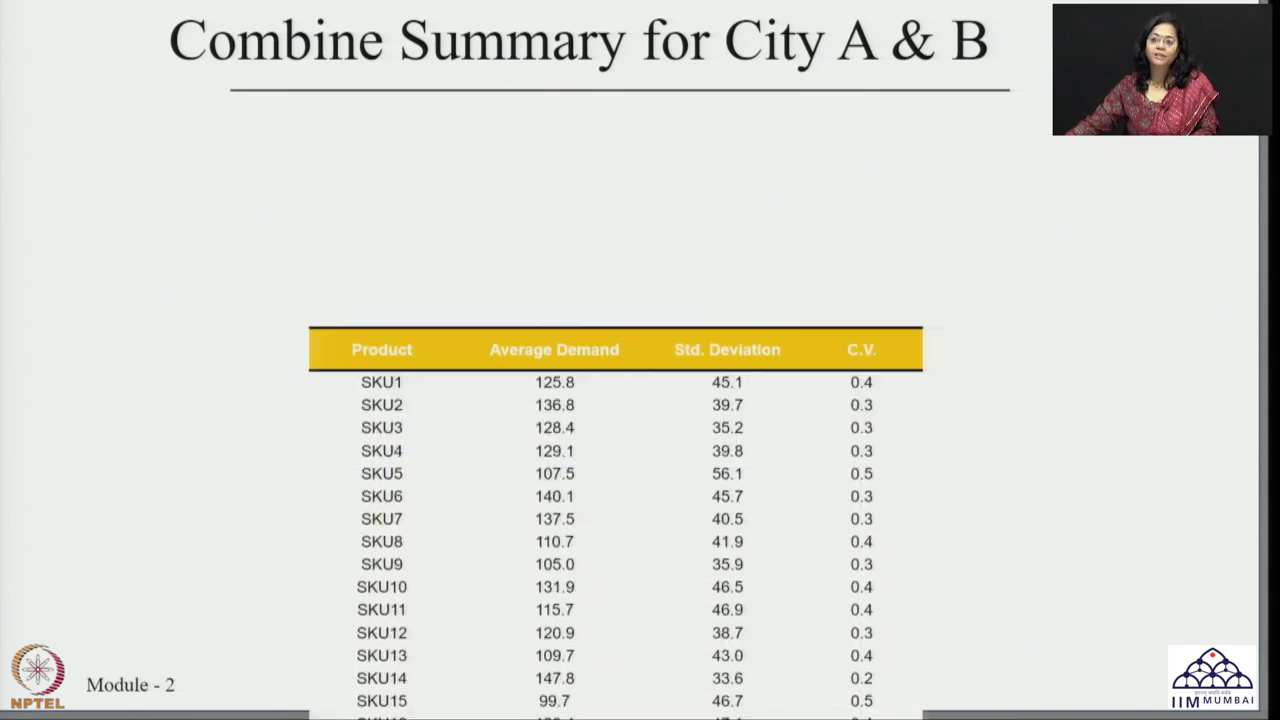